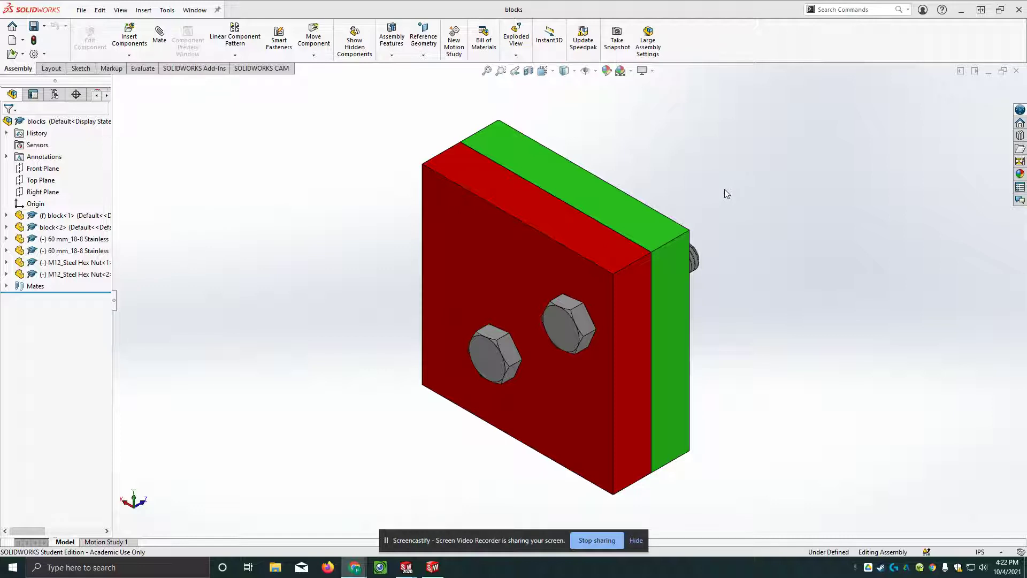
Move the blocks assembly window aside and maximize the SPOINT TITLE BLOCK drawing sheet.
click(974, 71)
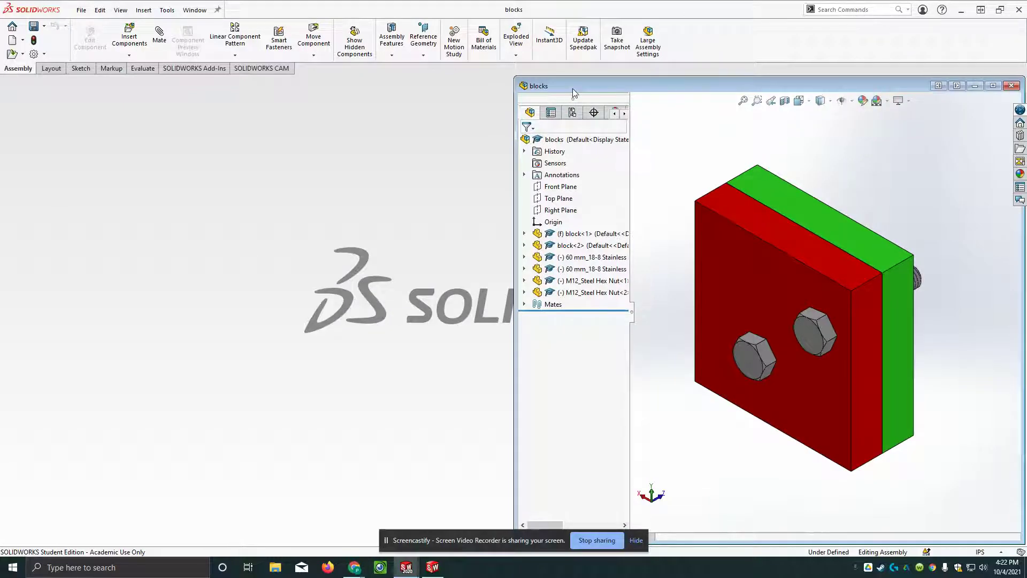
mouse_move(574, 92)
mouse_down()
mouse_move(110, 161)
mouse_move(97, 96)
mouse_up()
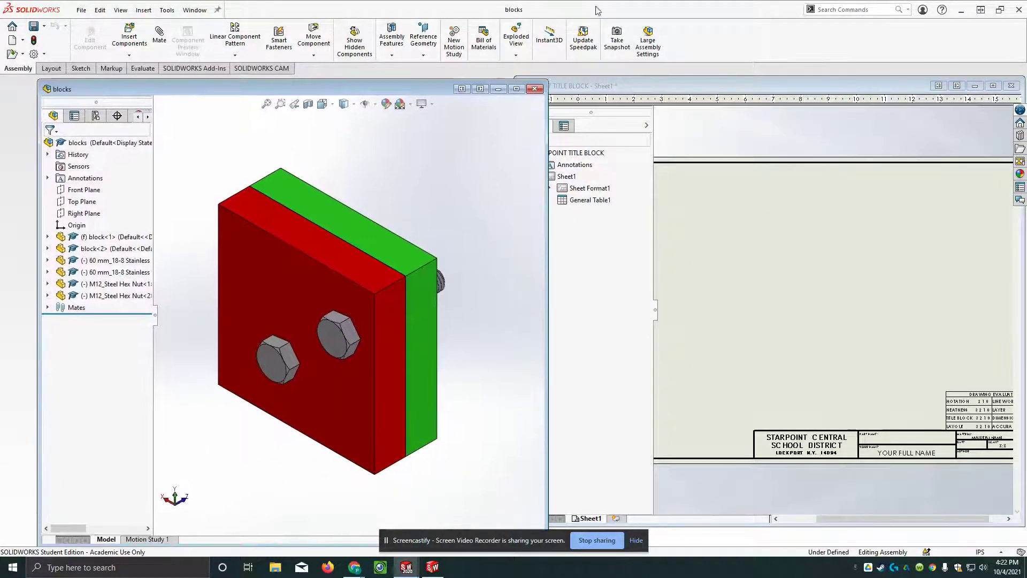
click(728, 84)
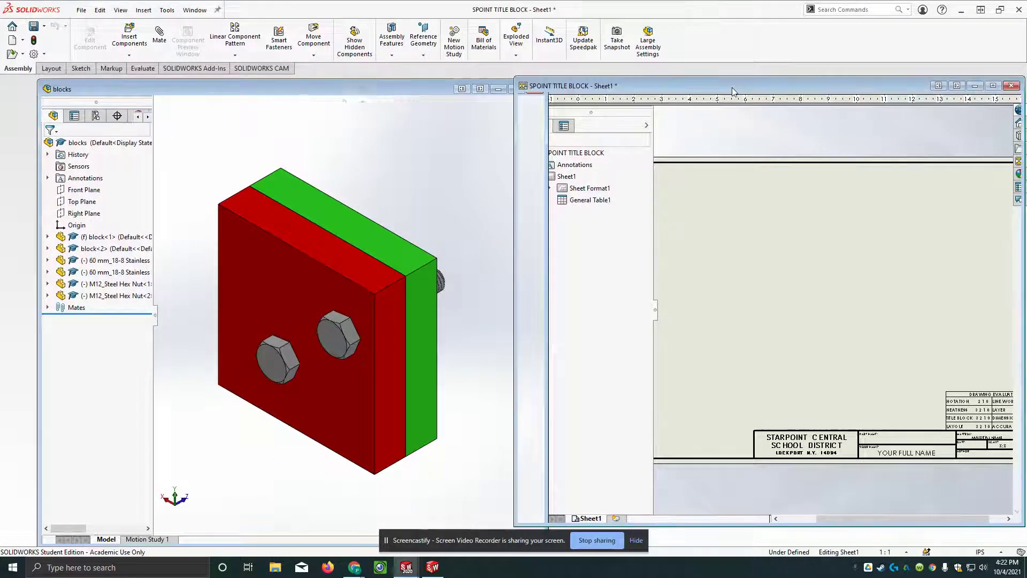
click(993, 87)
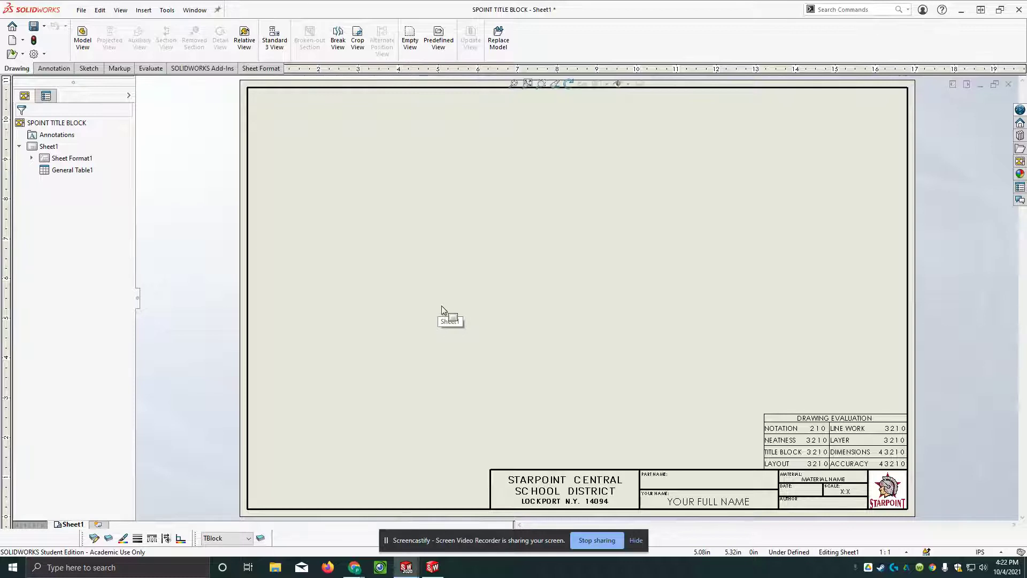
click(81, 43)
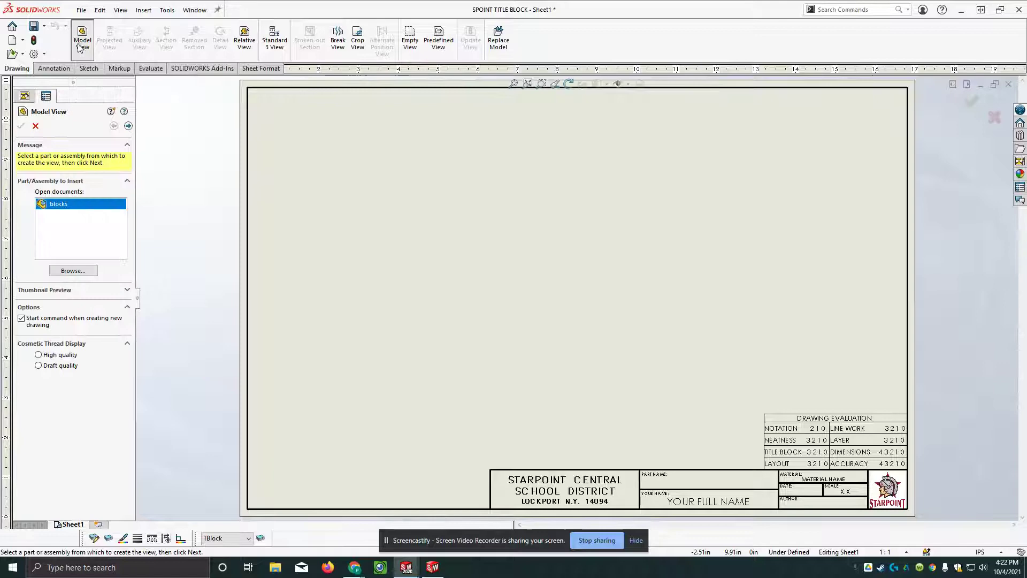
click(73, 270)
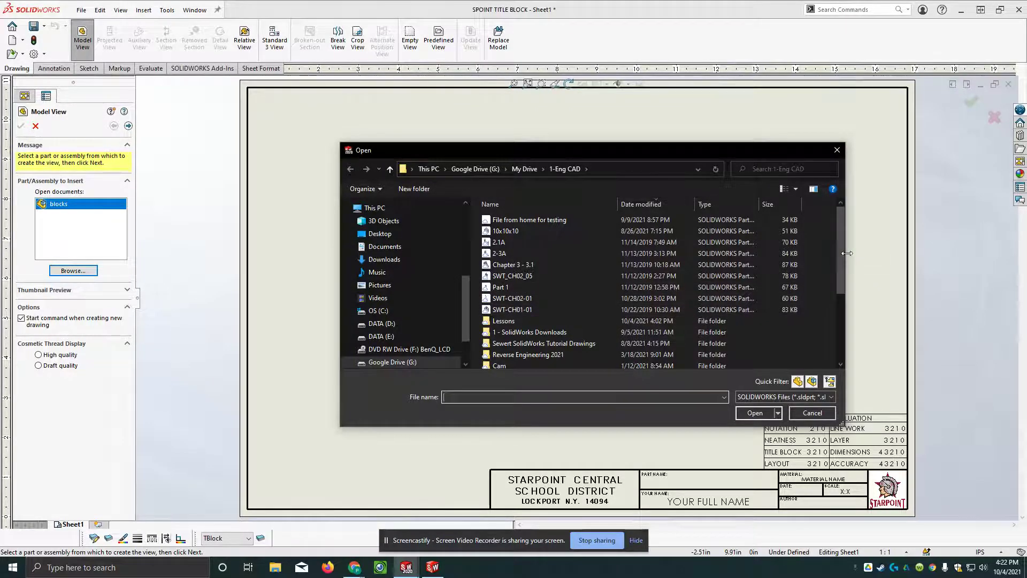
scroll(841, 261, down, 1)
drag(841, 258, 849, 238)
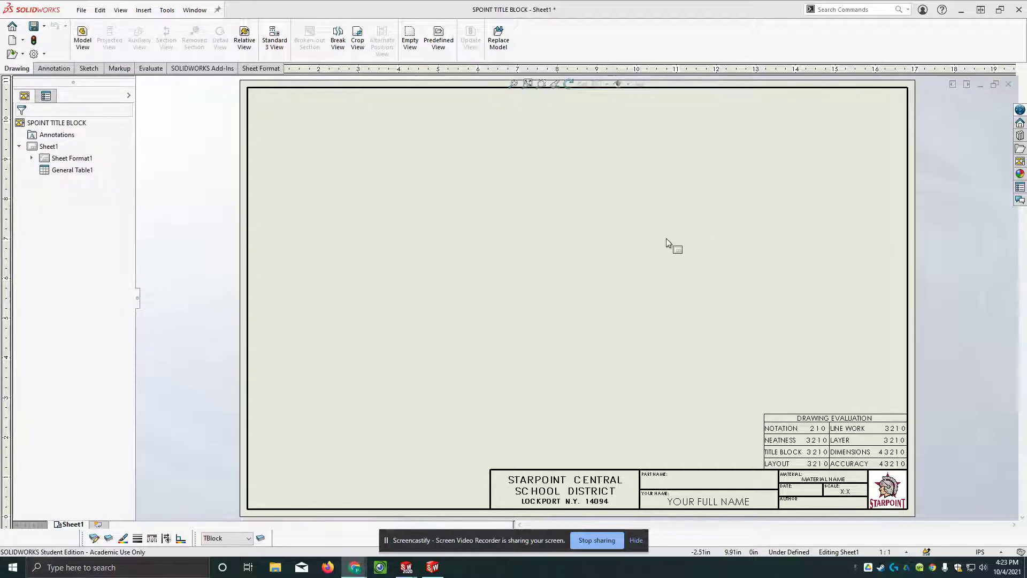
Start a Model View and open the blocks assembly from the Lessons folder as its source.
click(83, 42)
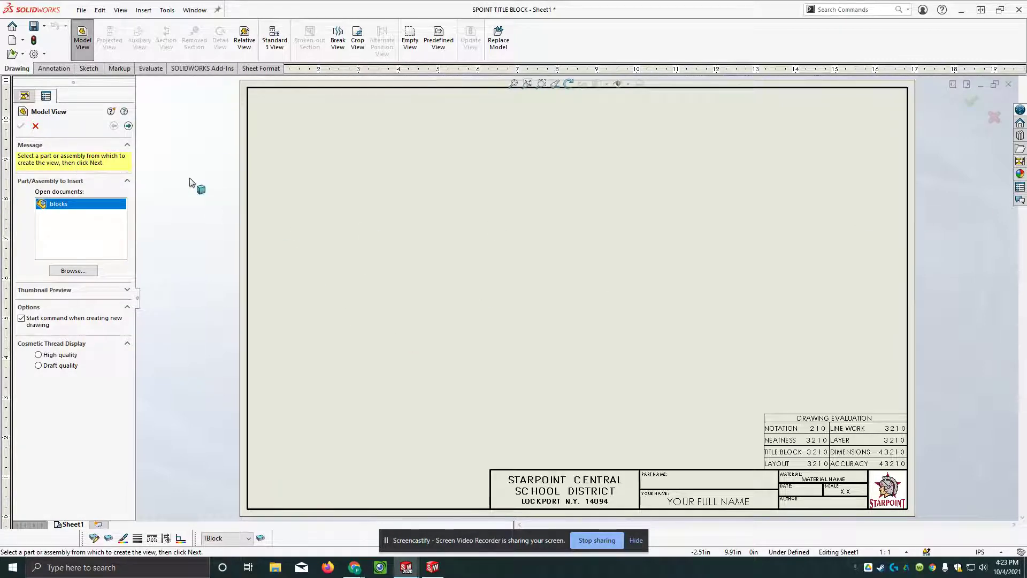
click(82, 43)
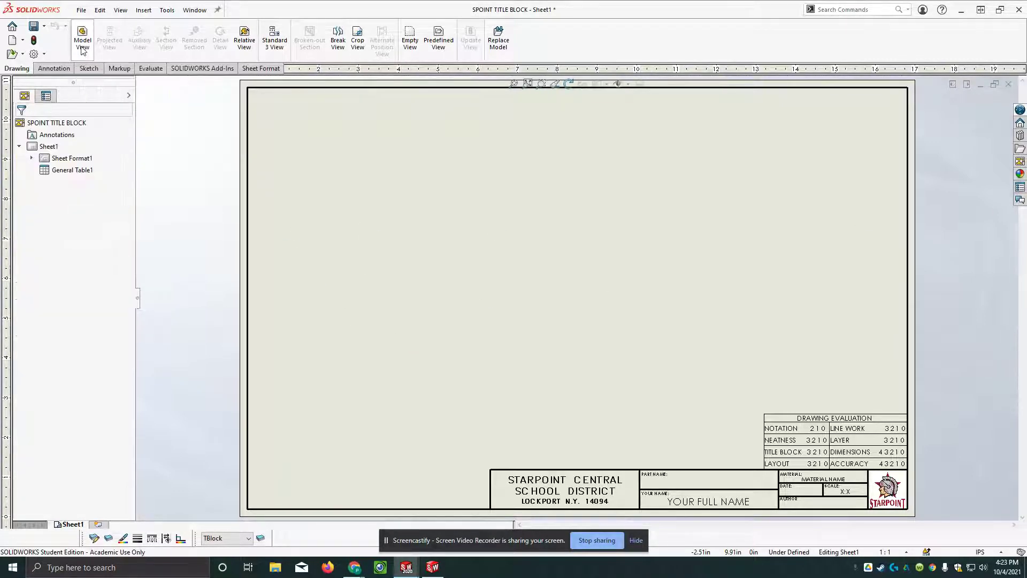
click(83, 43)
click(53, 271)
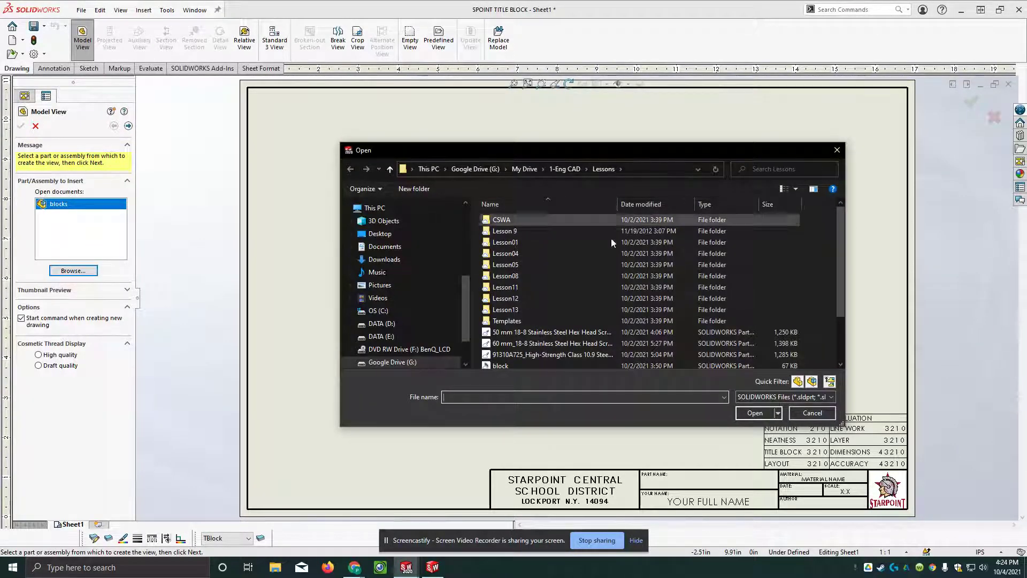
click(839, 363)
click(839, 363)
click(839, 364)
click(839, 363)
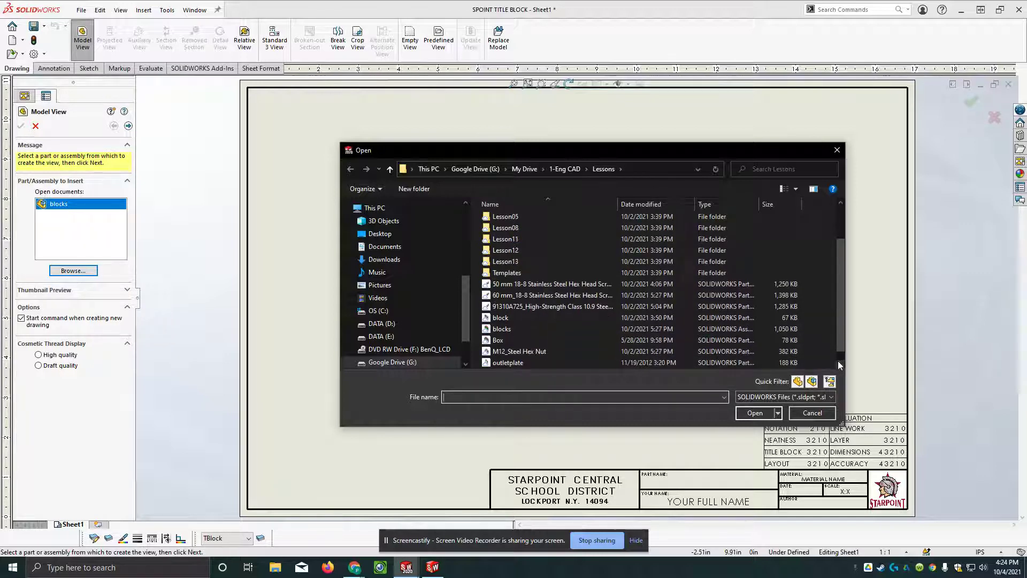
click(645, 327)
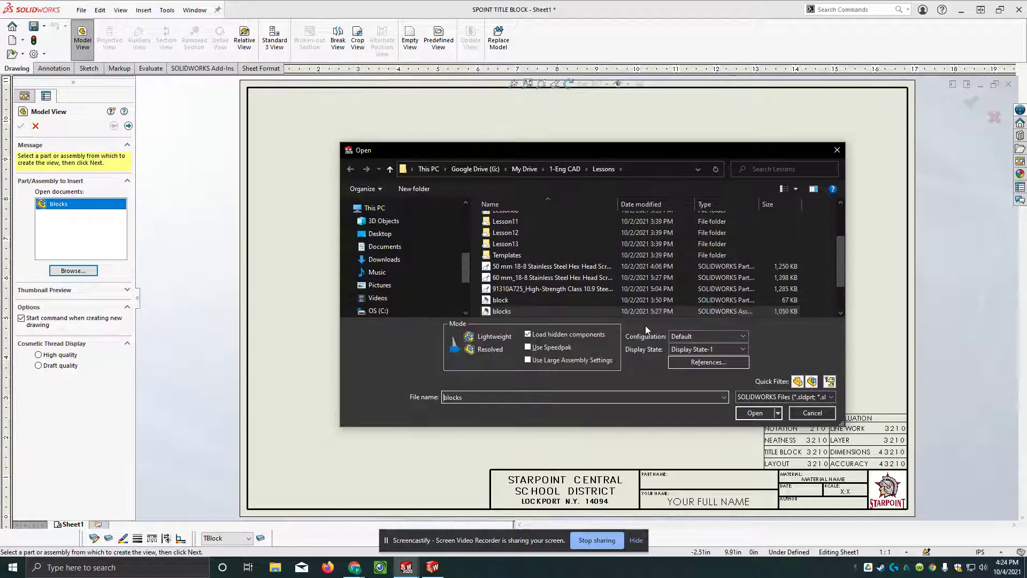
click(755, 412)
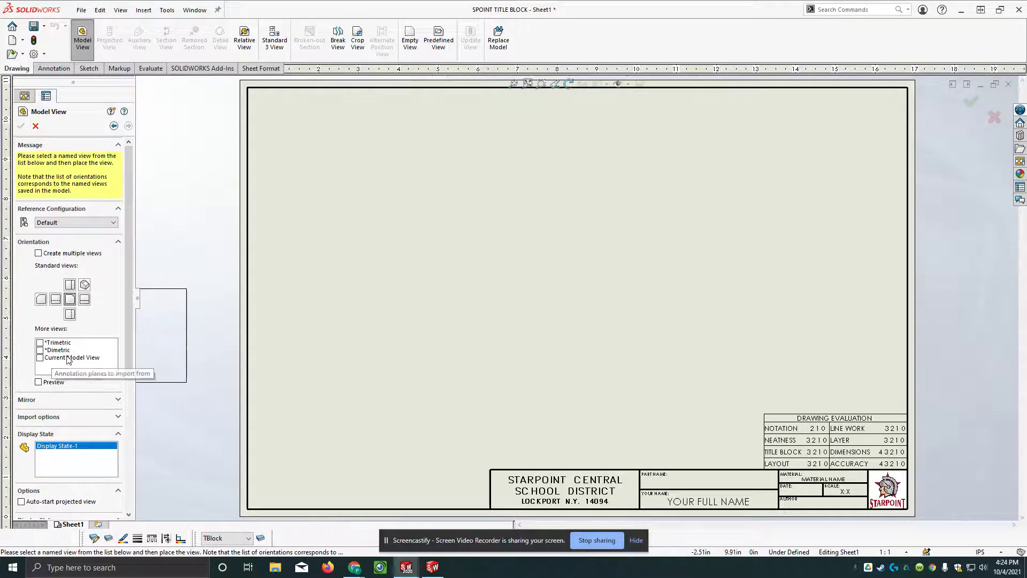
Place a current-orientation view of the assembly near the sheet centre at custom scale 1:1.
click(40, 357)
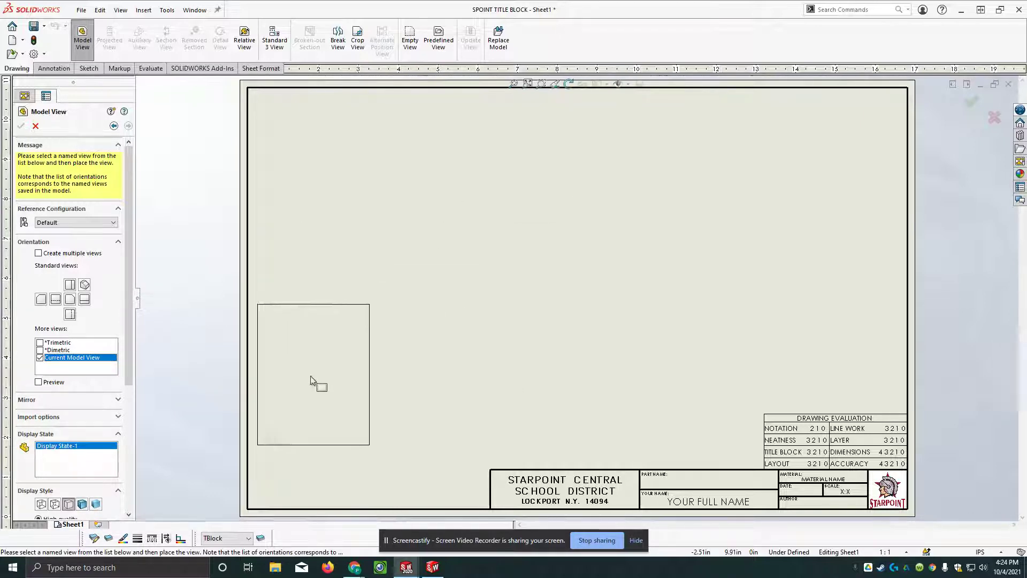
drag(128, 340, 138, 472)
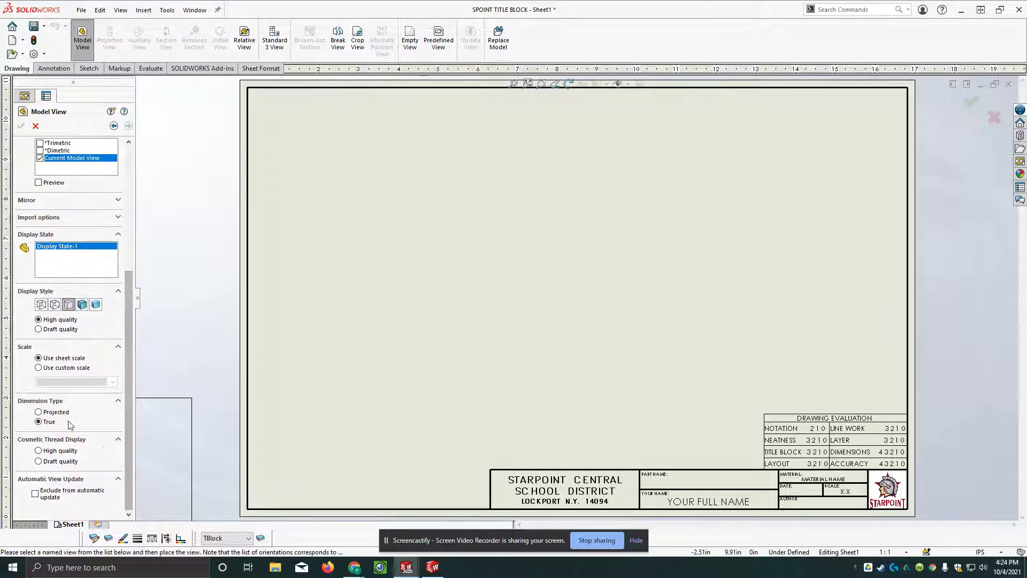
click(38, 367)
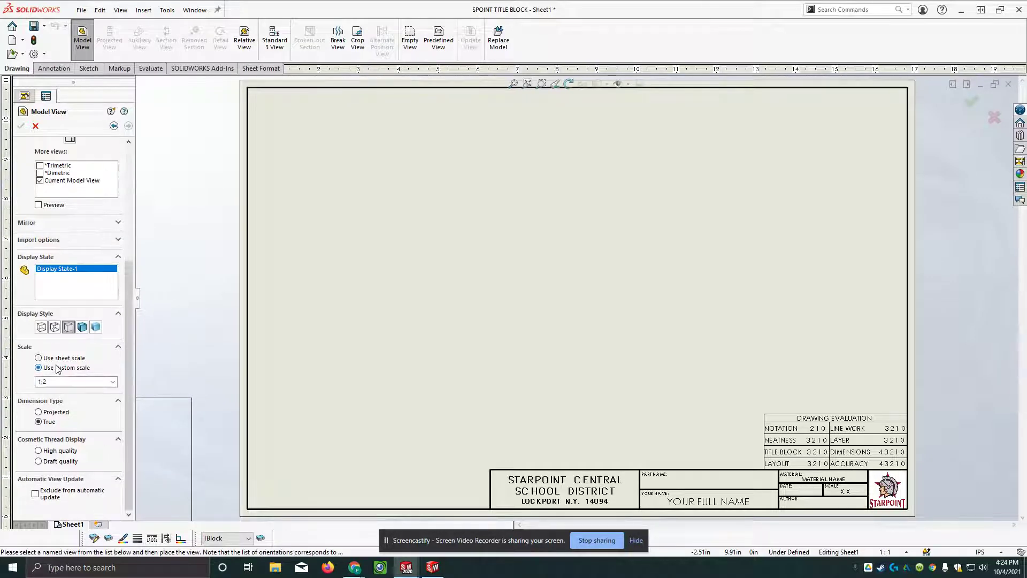
double_click(51, 380)
text(1)
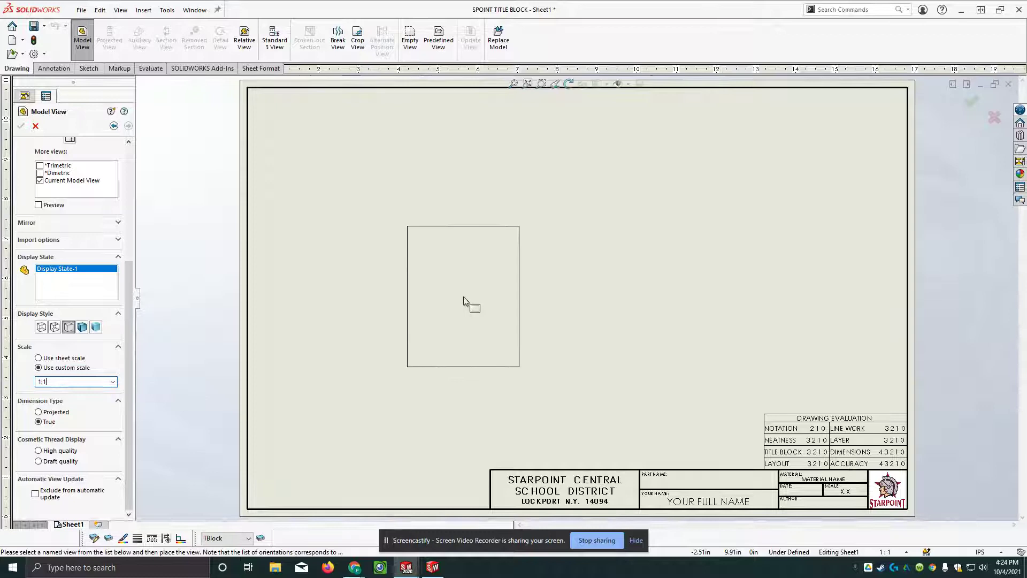
click(456, 284)
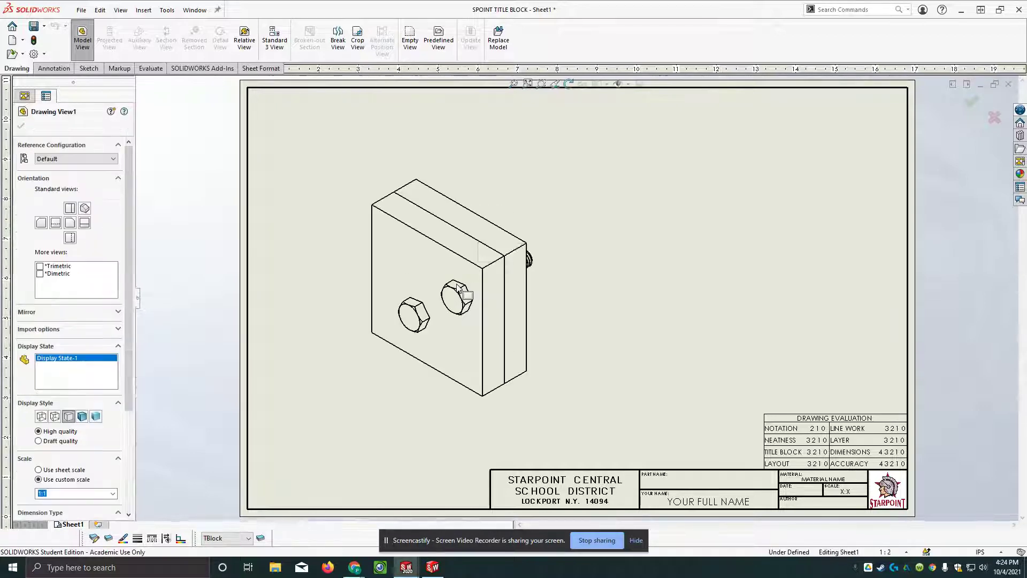
click(643, 388)
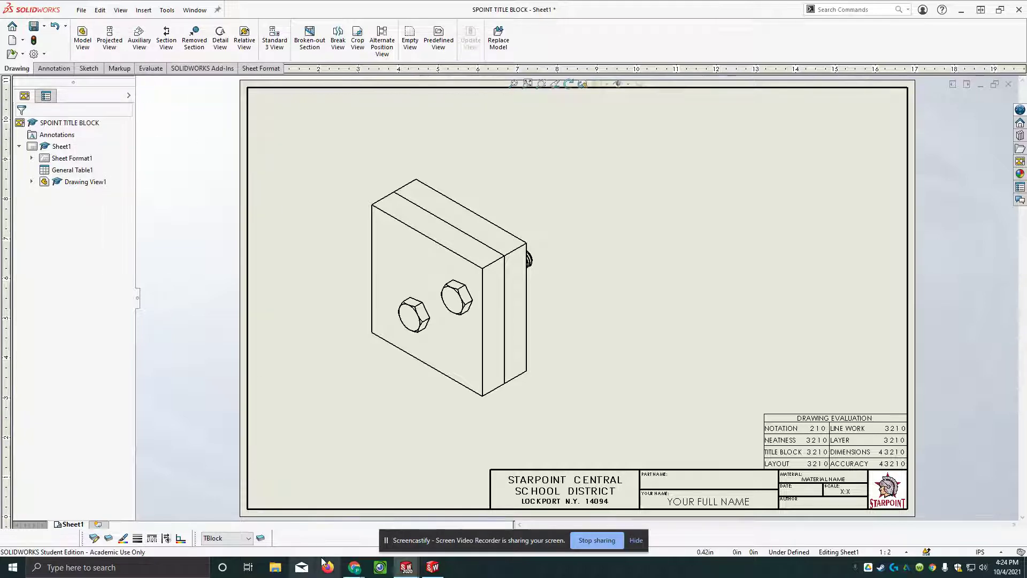
Tile the assembly and drawing windows vertically, making the blocks assembly window active.
click(966, 85)
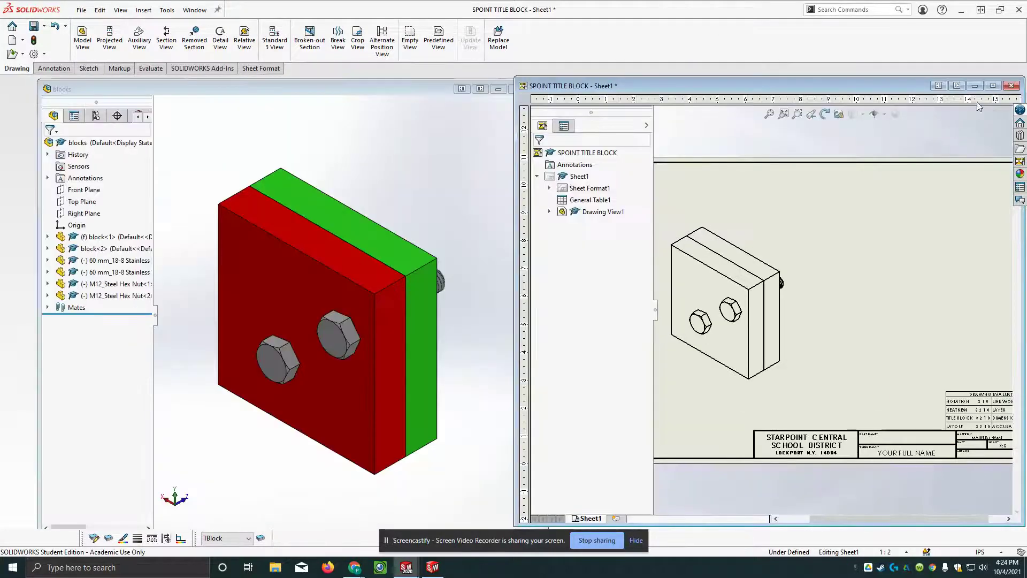
click(392, 198)
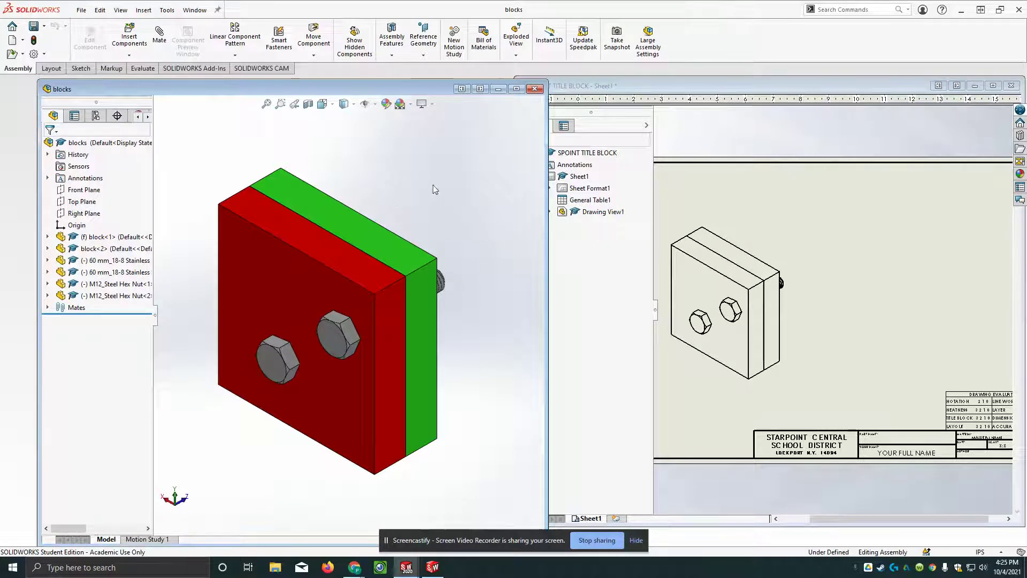
Orient the assembly to the green block's nut side with the View Selector, then maximize the drawing again.
click(322, 104)
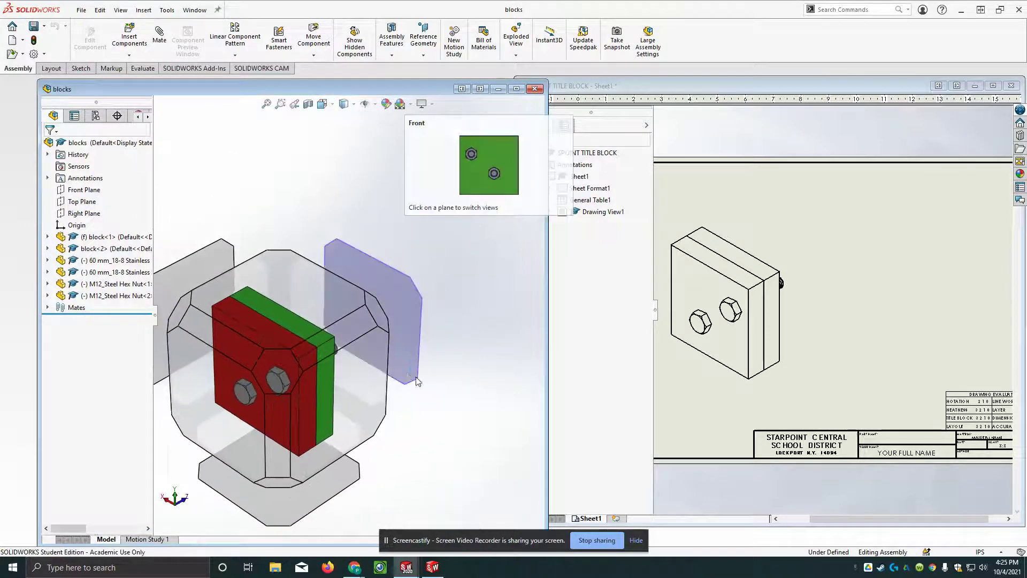
click(374, 310)
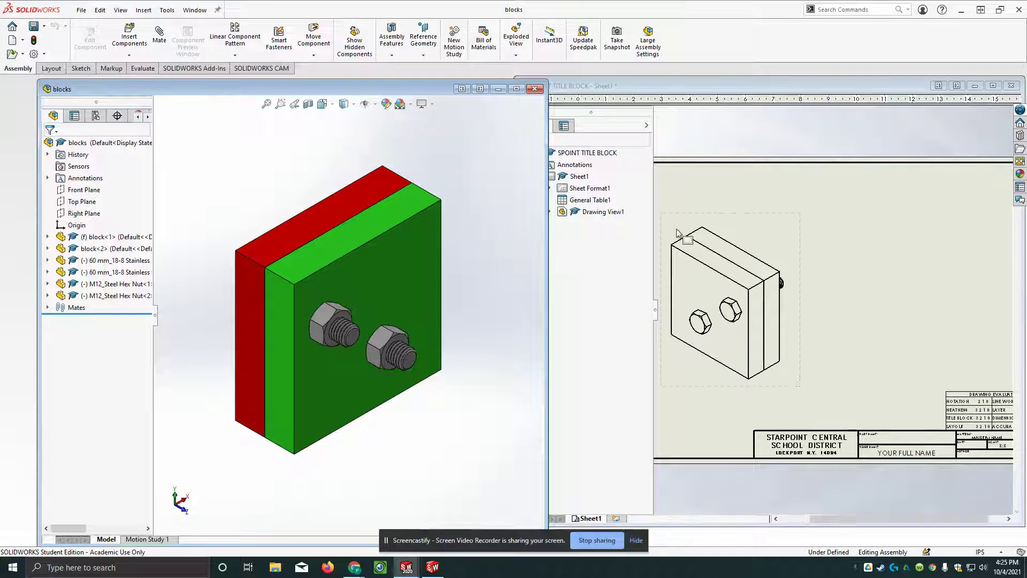
click(887, 267)
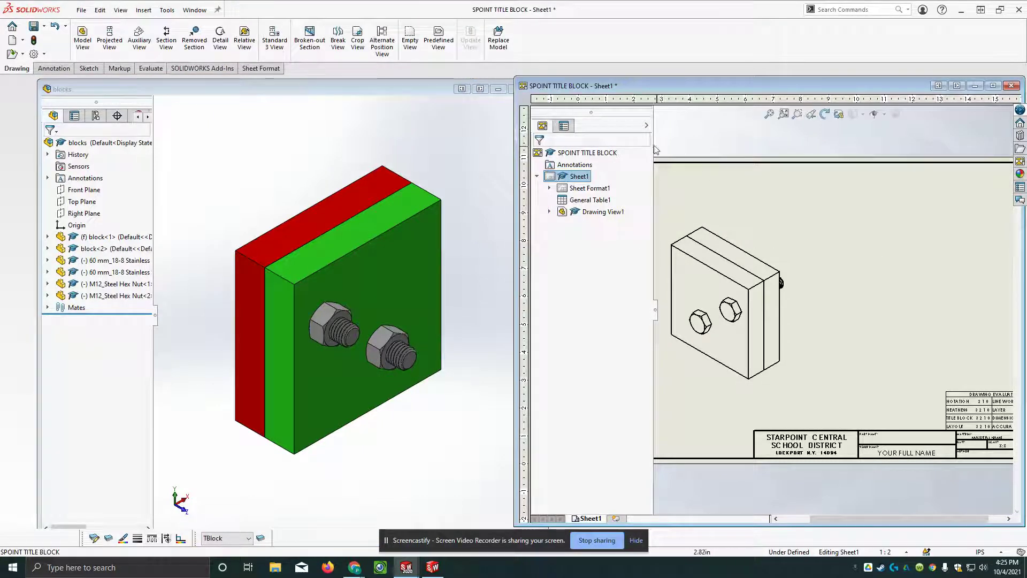
click(993, 86)
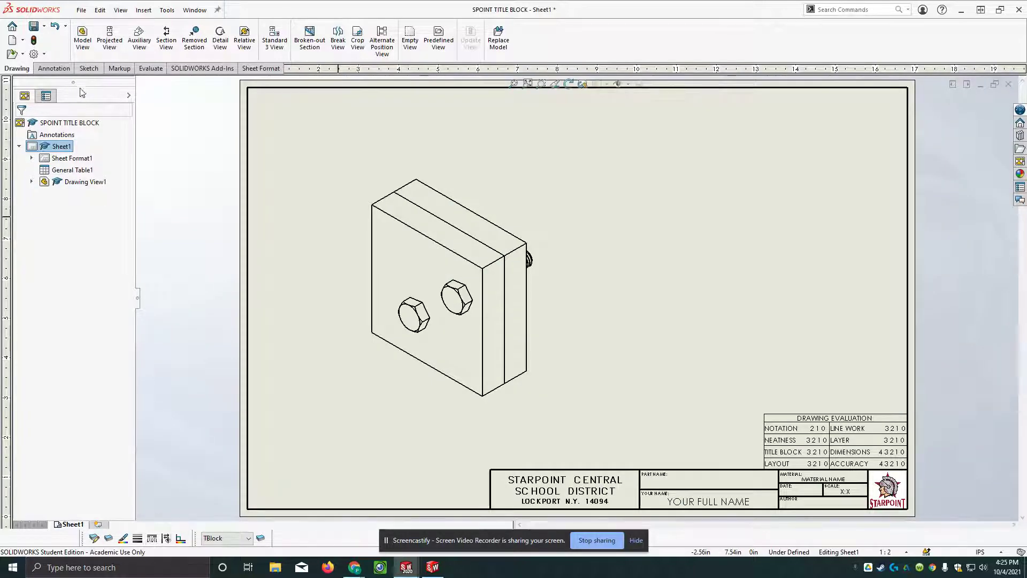
Start another Model View using the blocks assembly from the Lessons folder.
click(82, 38)
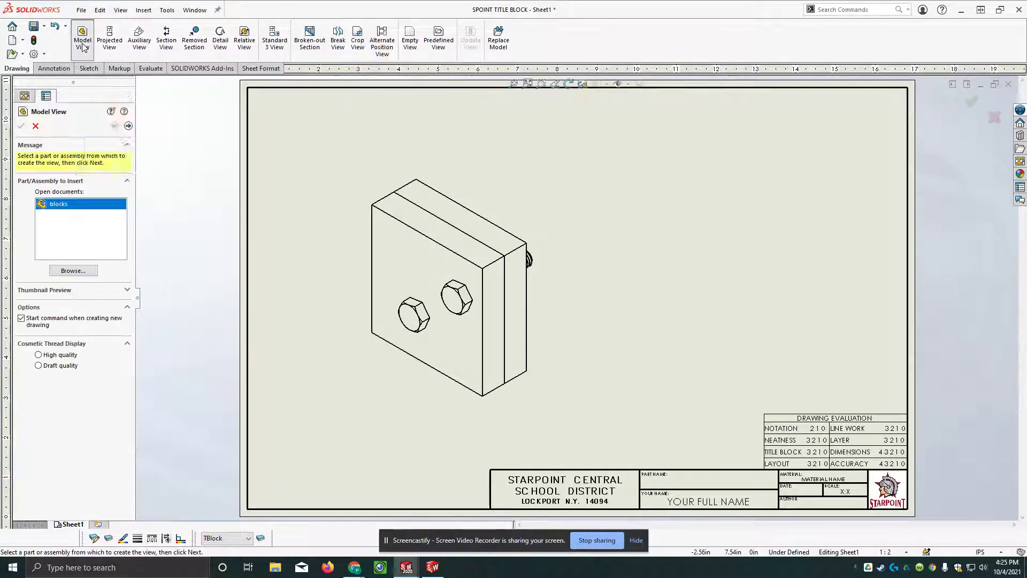
click(74, 271)
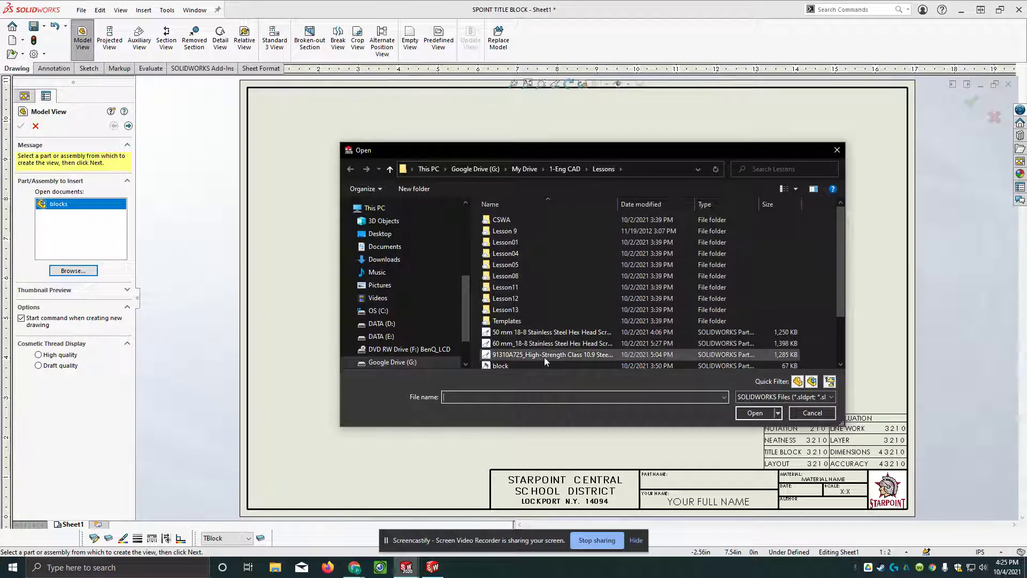
drag(842, 296, 837, 340)
click(489, 316)
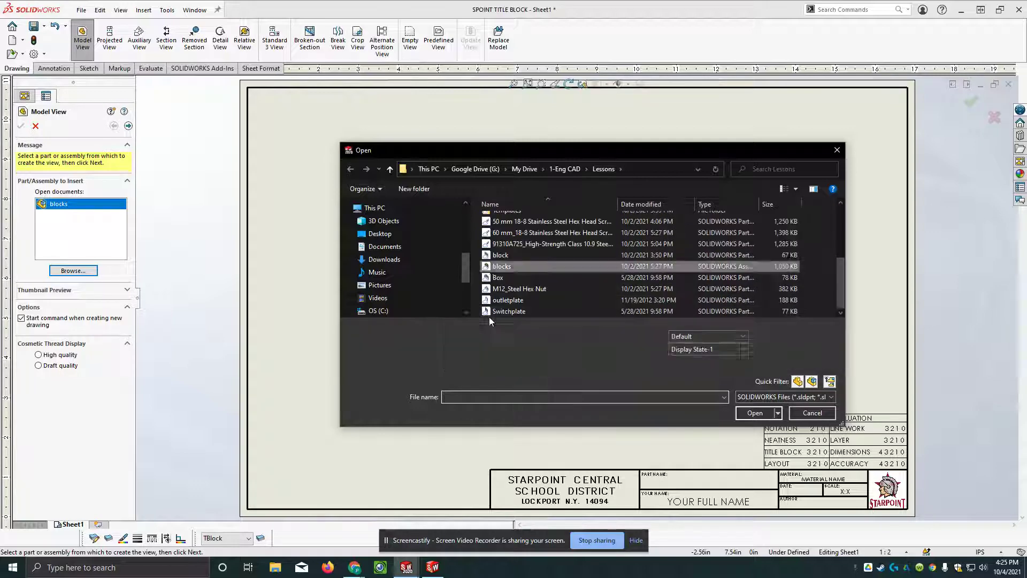
click(759, 413)
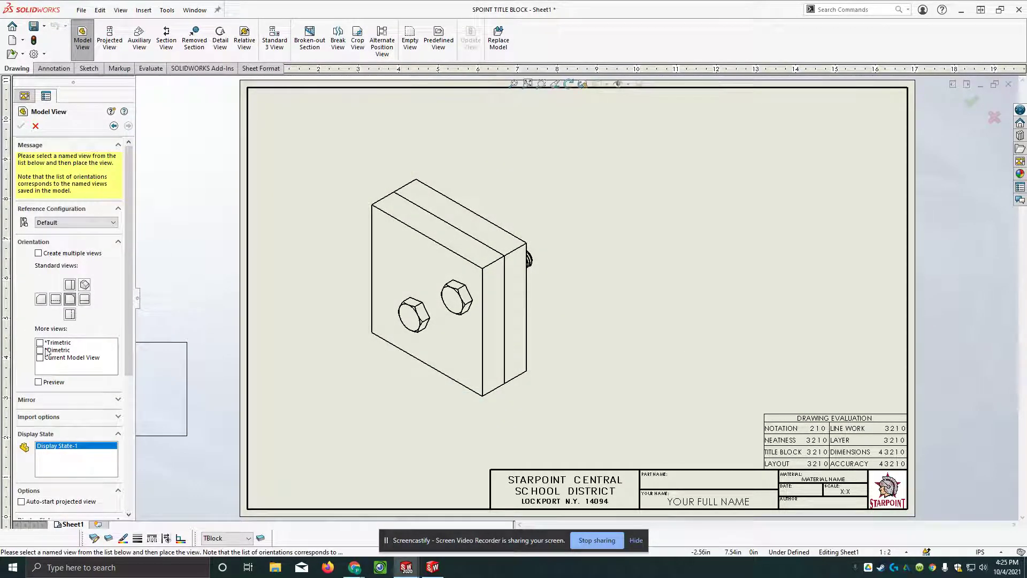
Place a current-orientation view at custom 1:1 scale to the right of the first view.
click(40, 357)
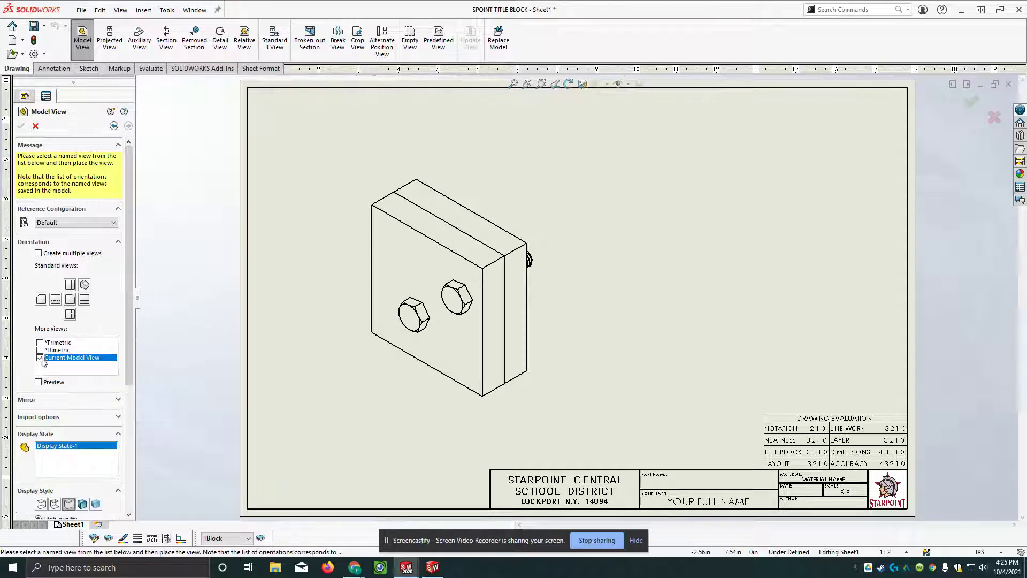
drag(128, 324, 133, 464)
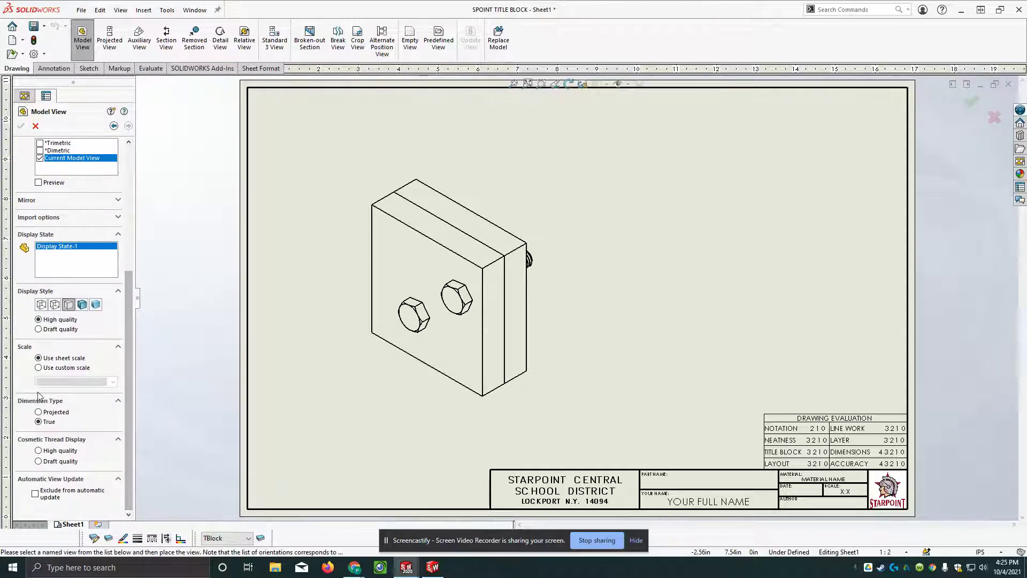
click(38, 367)
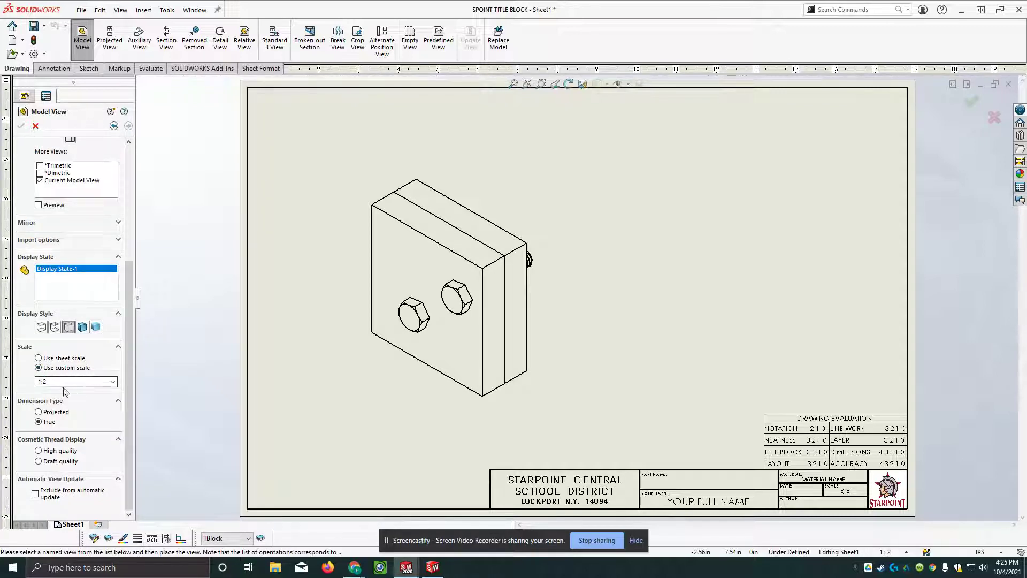
click(55, 382)
click(113, 381)
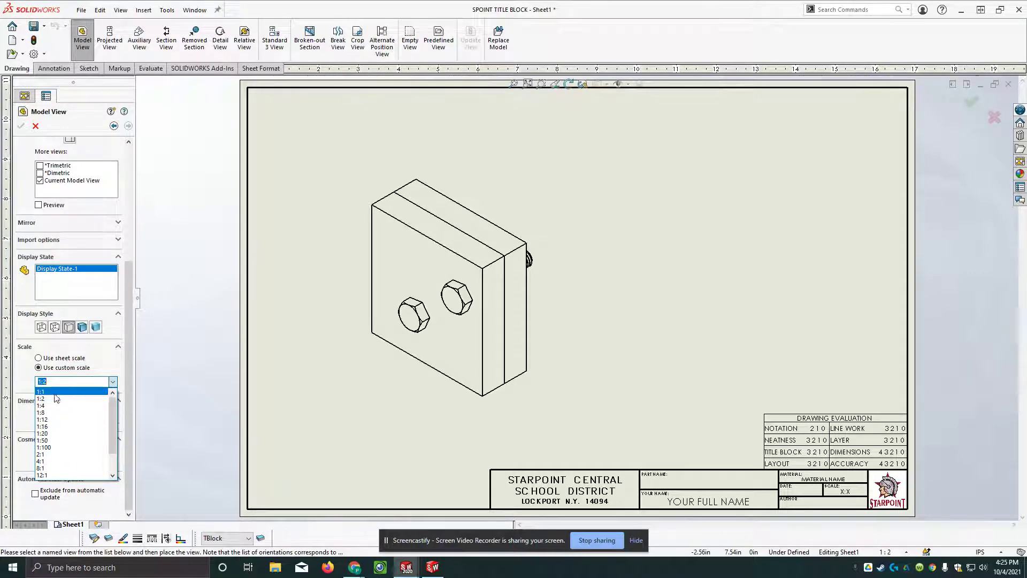
scroll(56, 398, up, 1)
click(54, 392)
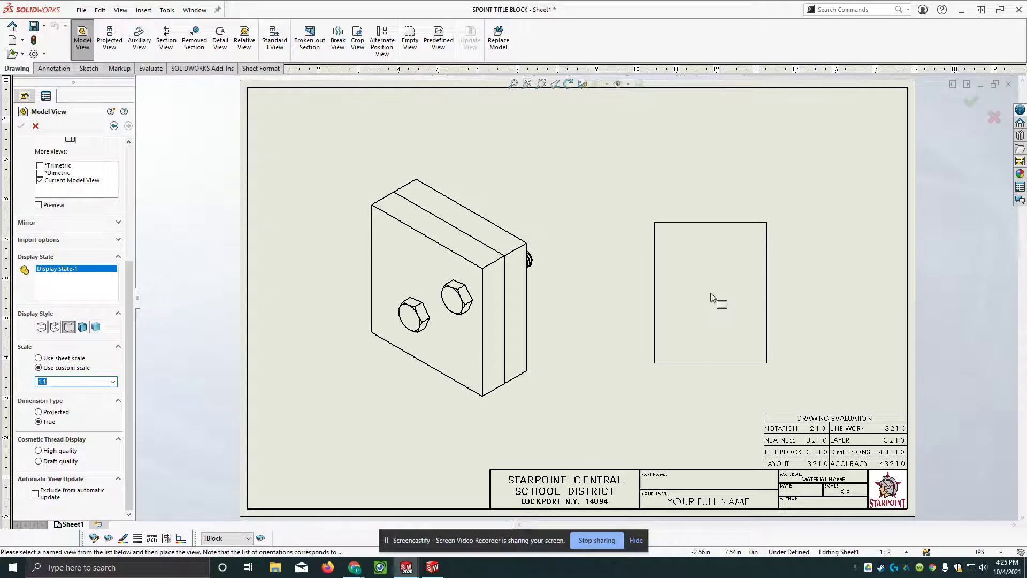
click(710, 292)
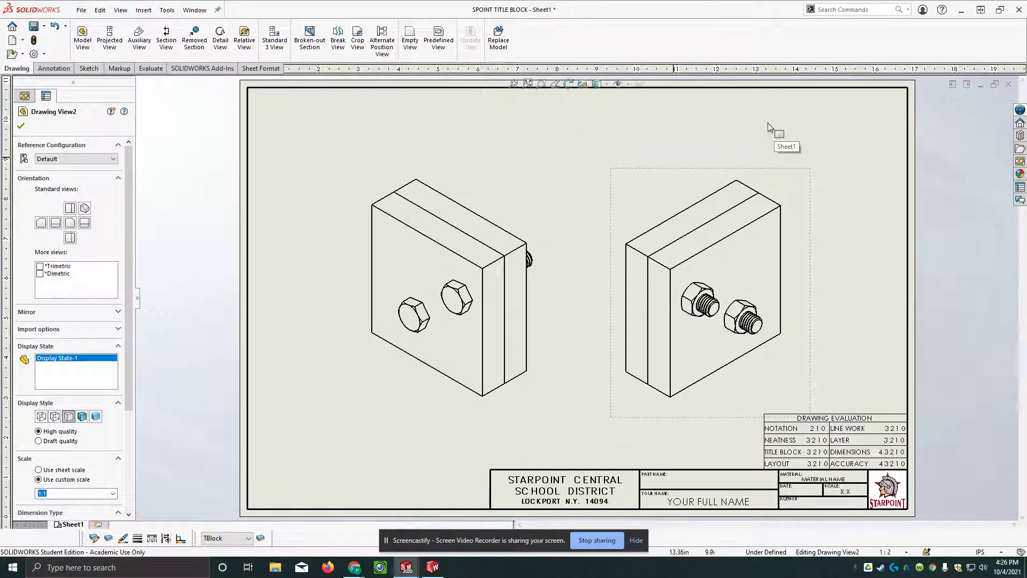
Confirm Drawing View2, rebuild the drawing, and open the title block fields for editing.
click(21, 126)
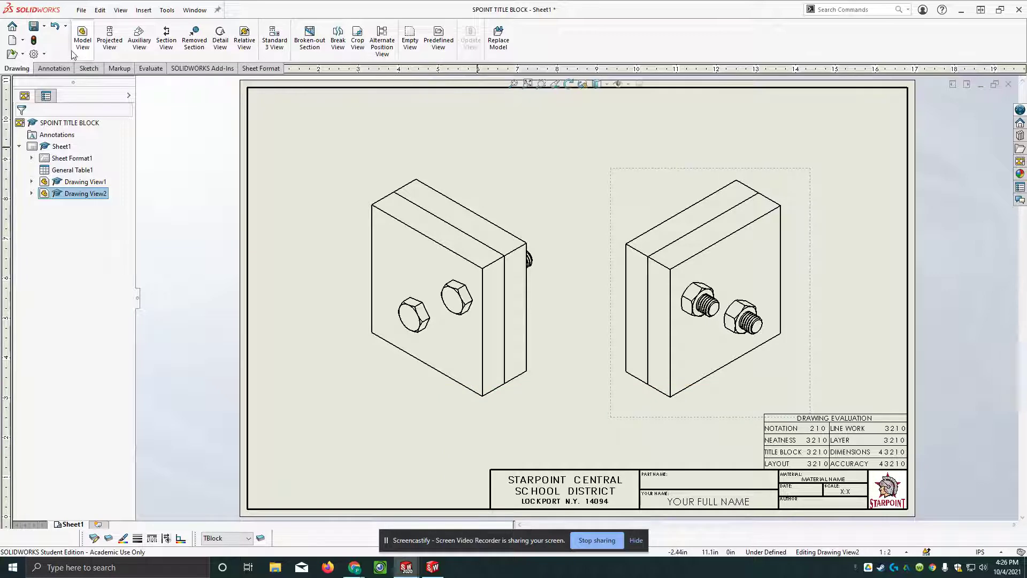
click(33, 42)
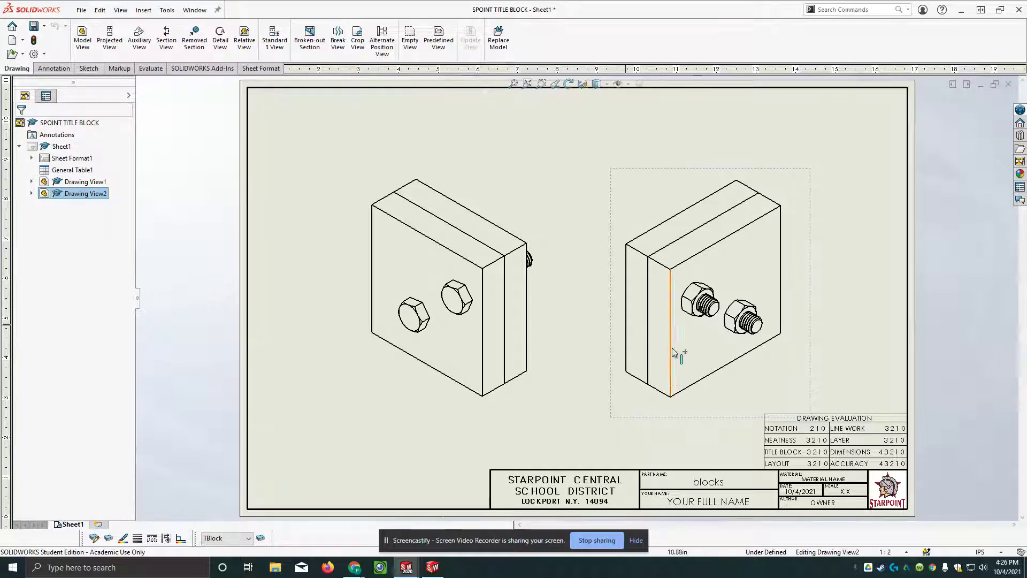
double_click(721, 502)
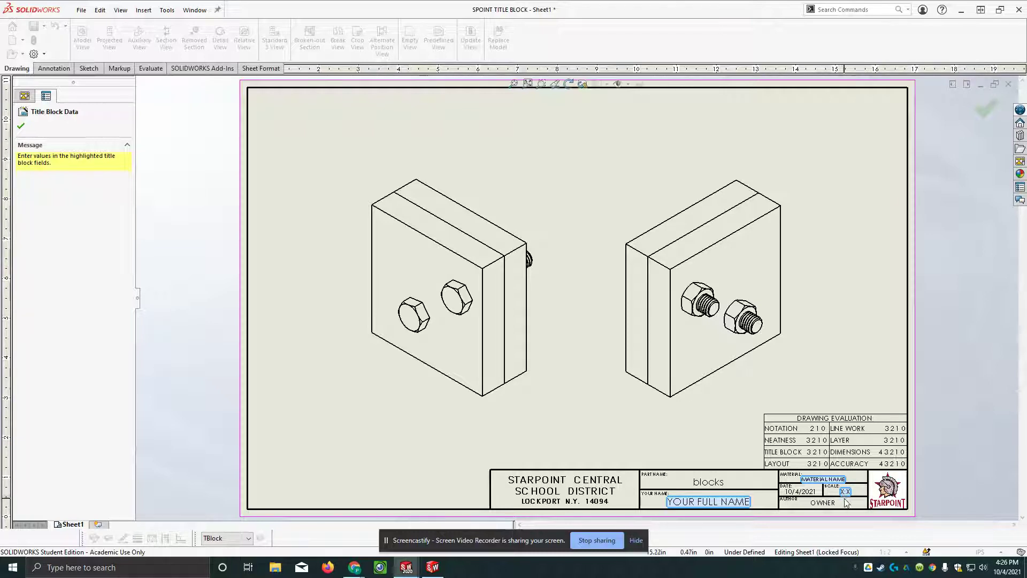
Enter the student's name, material Al6061T6 and scale 1:1 in the title block, then exit editing.
click(719, 502)
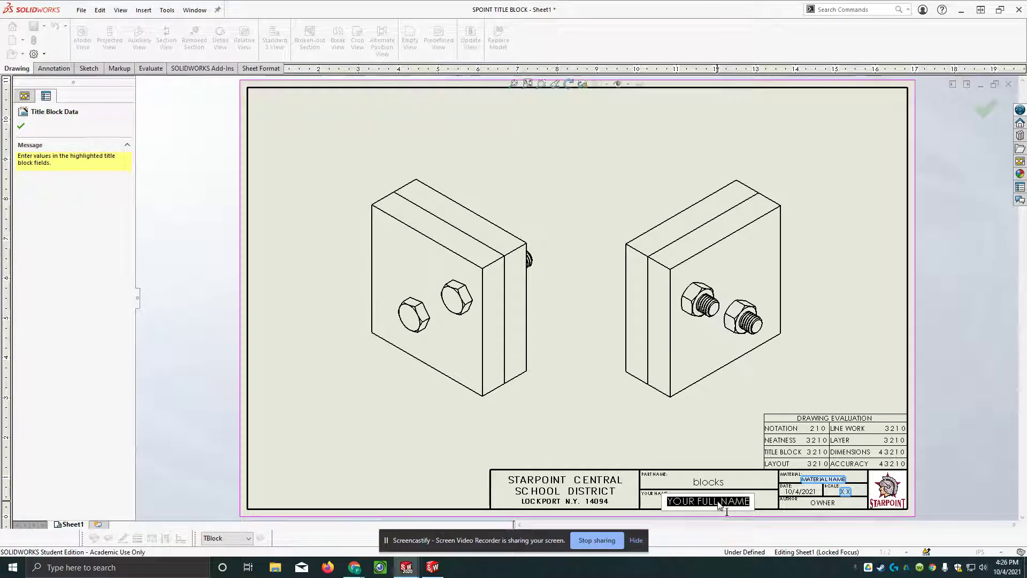
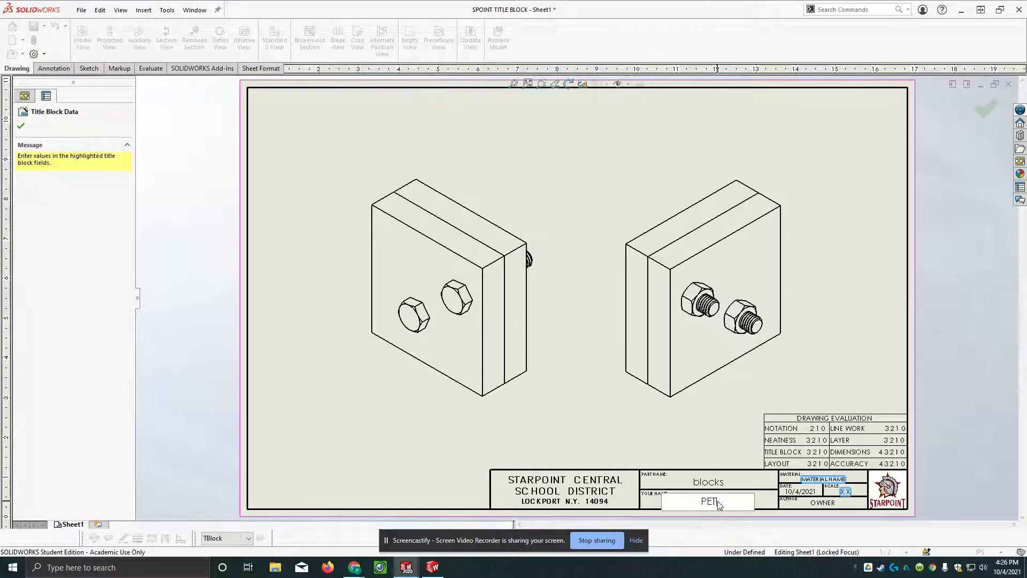
key(Tab)
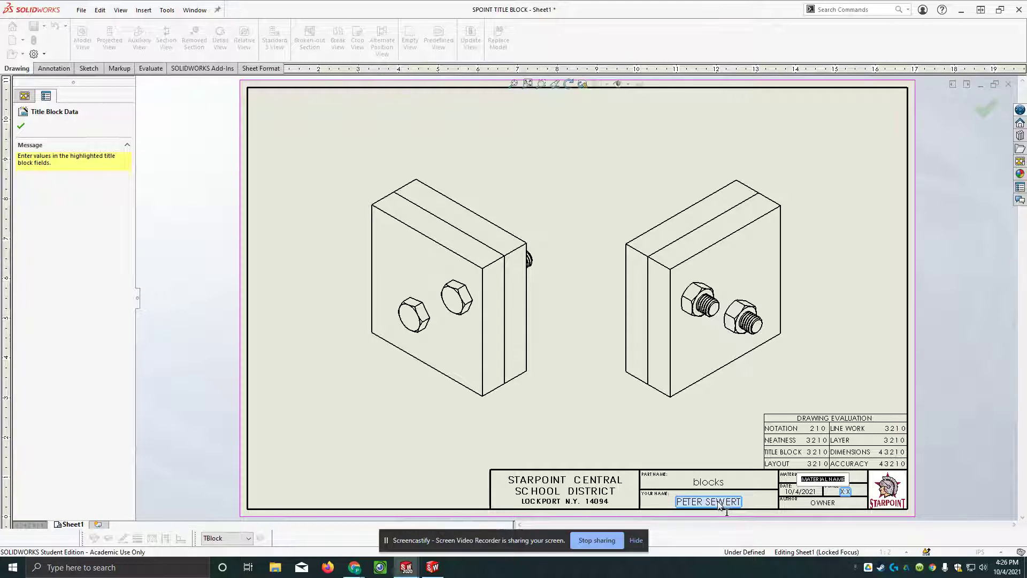
text(Al)
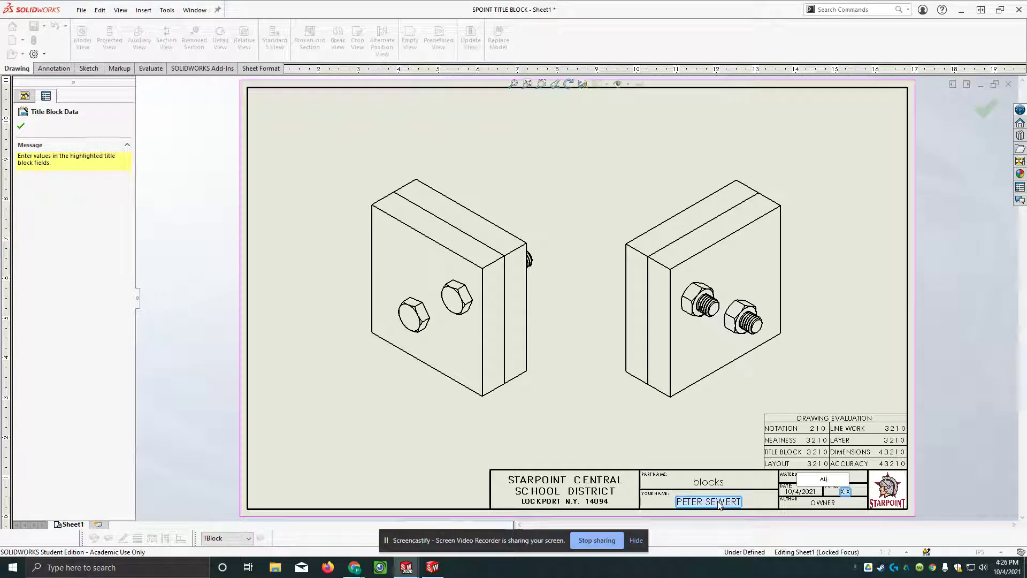
text(6061T6)
key(Tab)
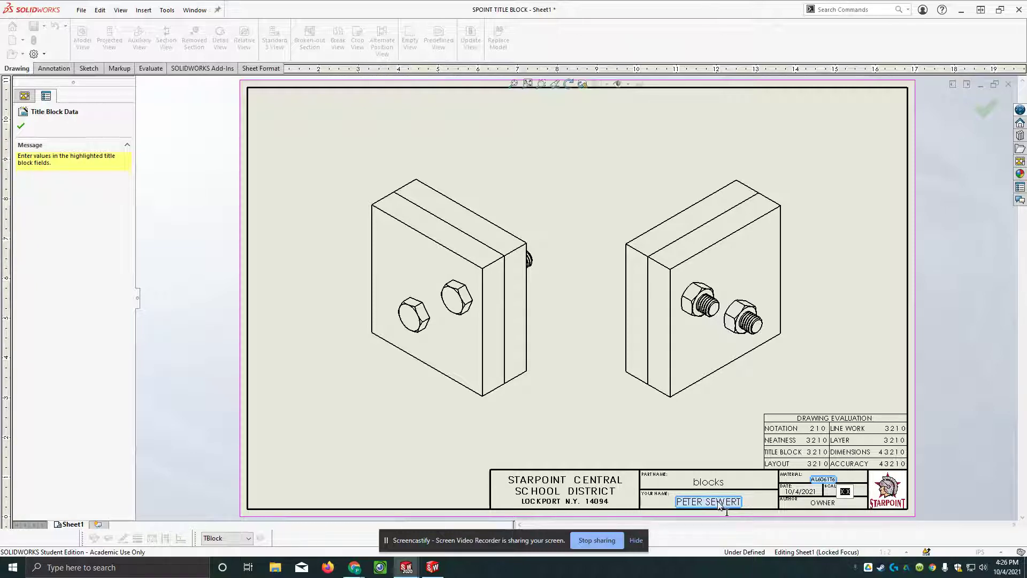
text(1:1)
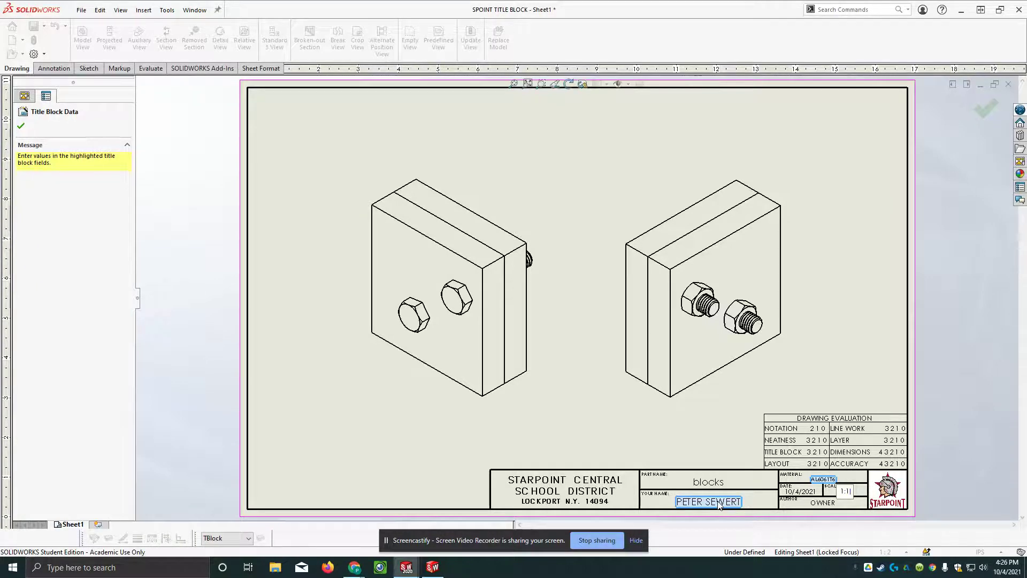
click(720, 503)
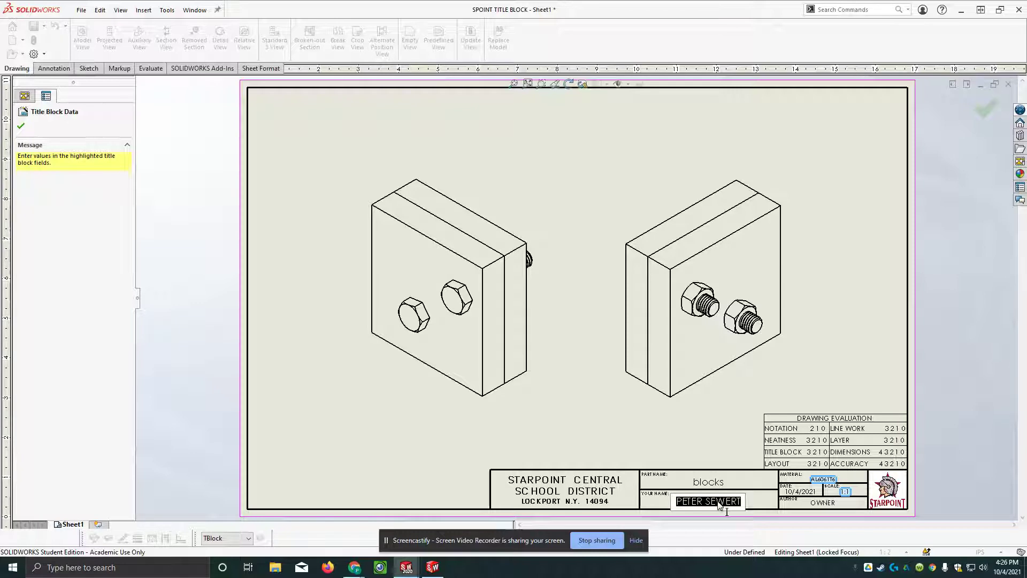
key(Home)
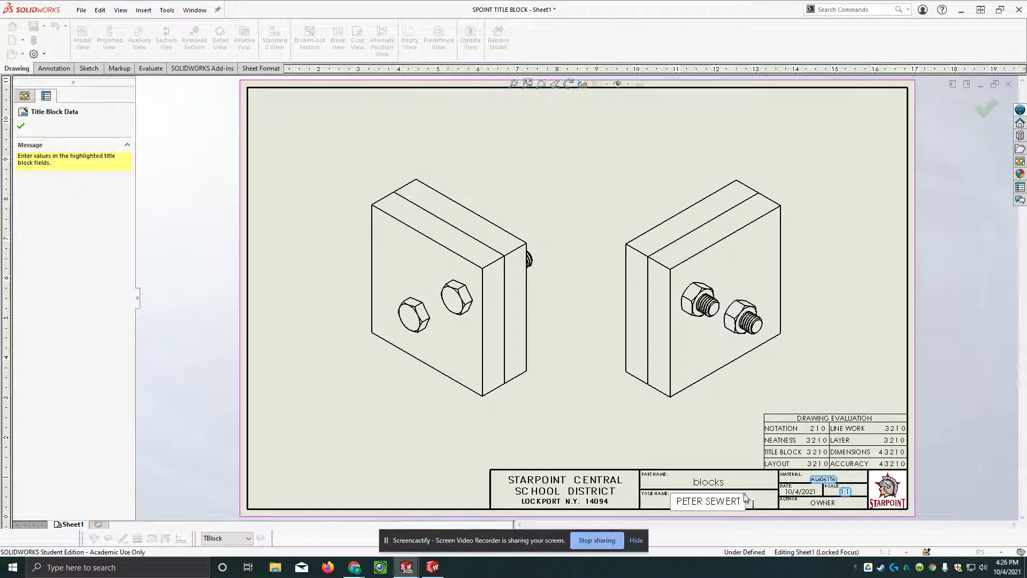
click(864, 335)
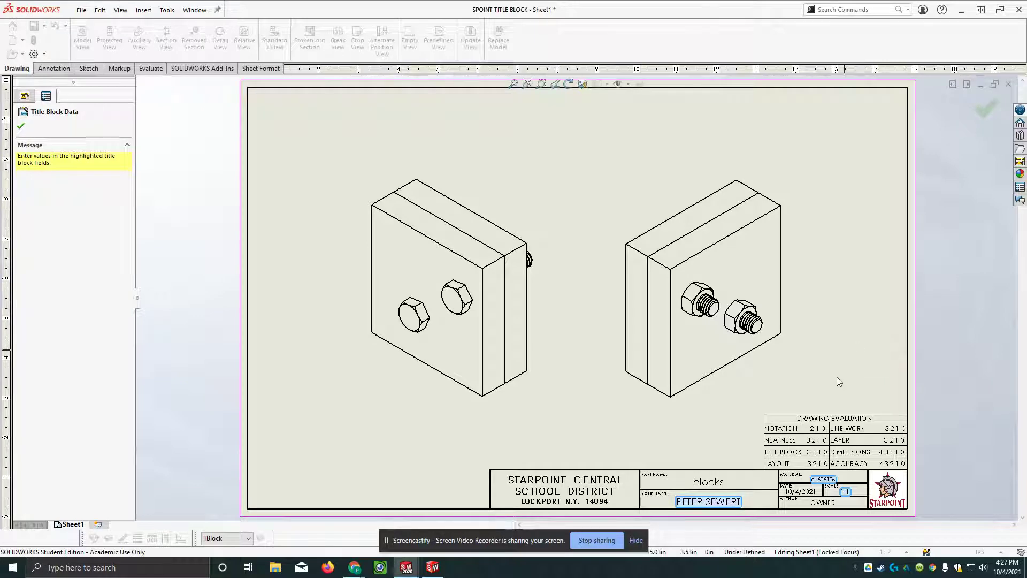
click(842, 364)
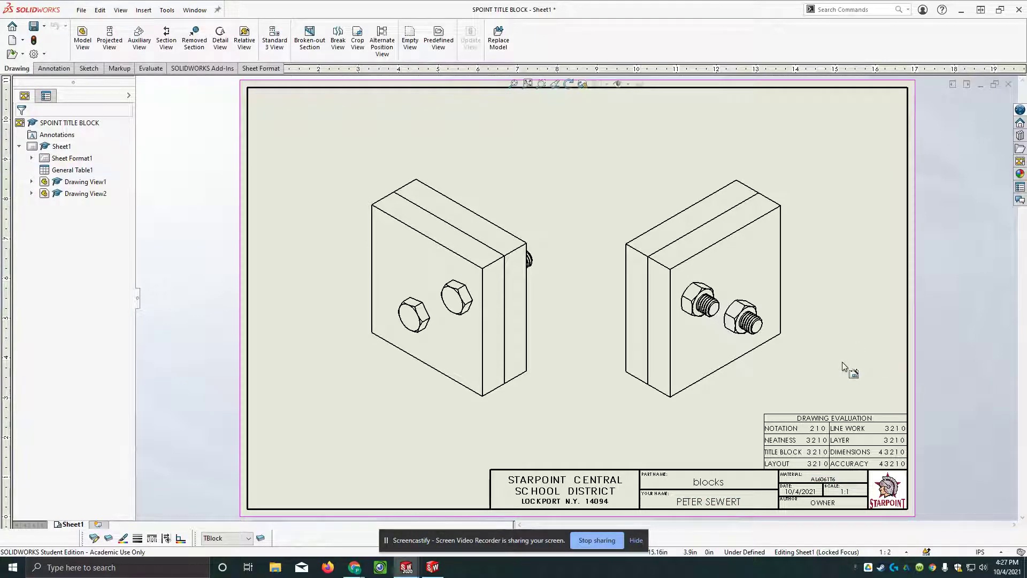